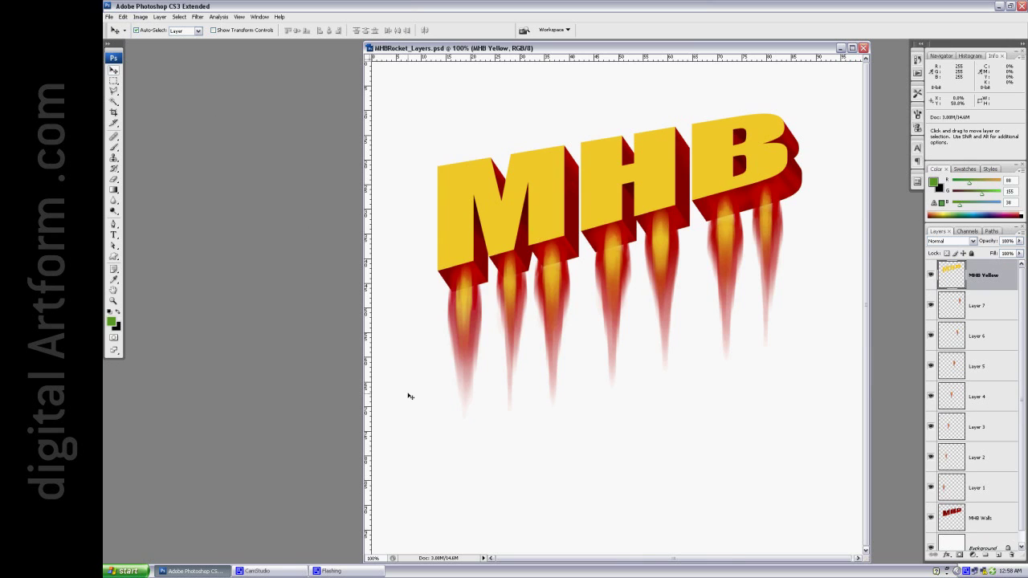
Step: Select several flames, then test-move the H's middle flame down and right and undo it
click(461, 310)
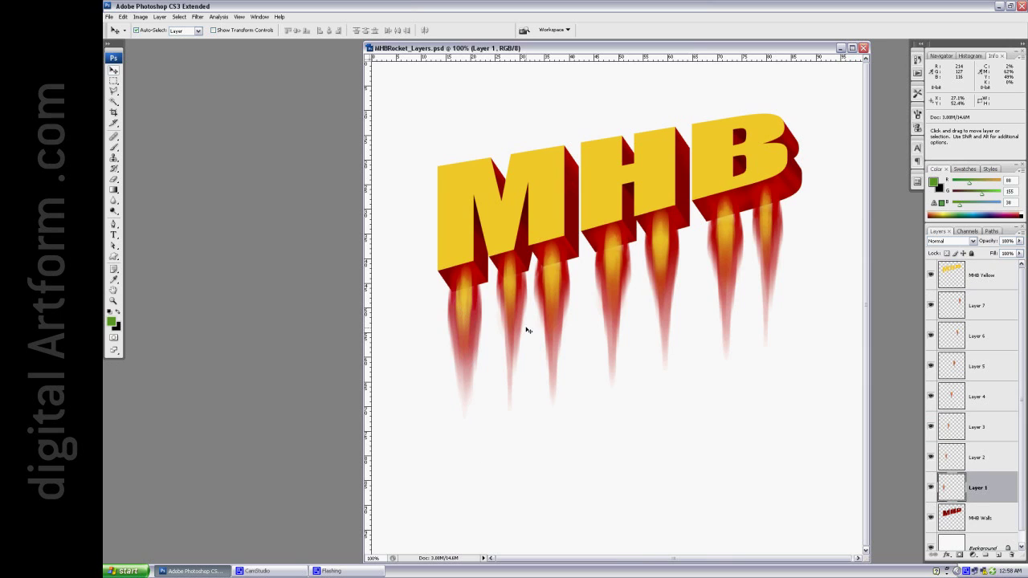
click(614, 273)
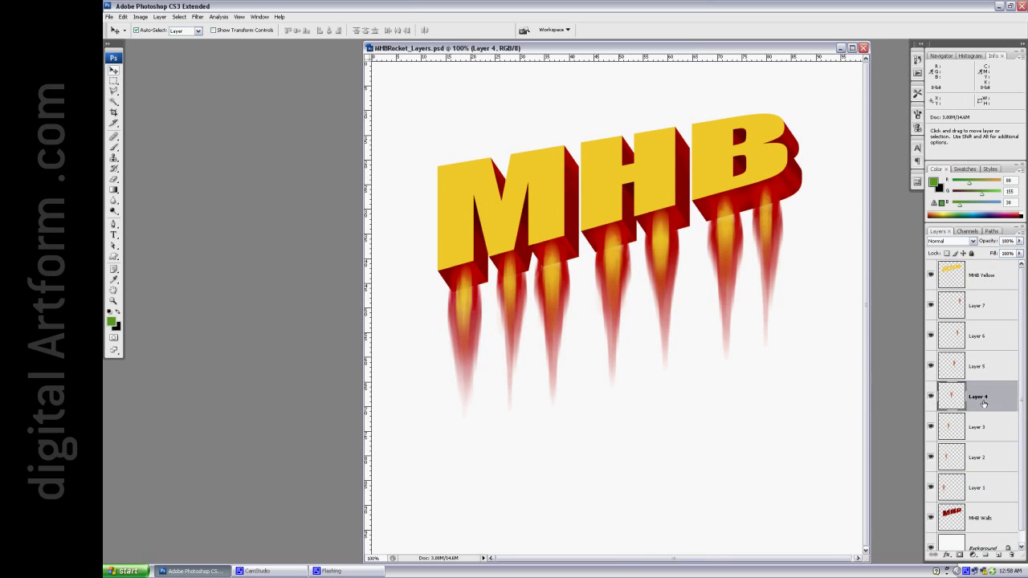
click(658, 251)
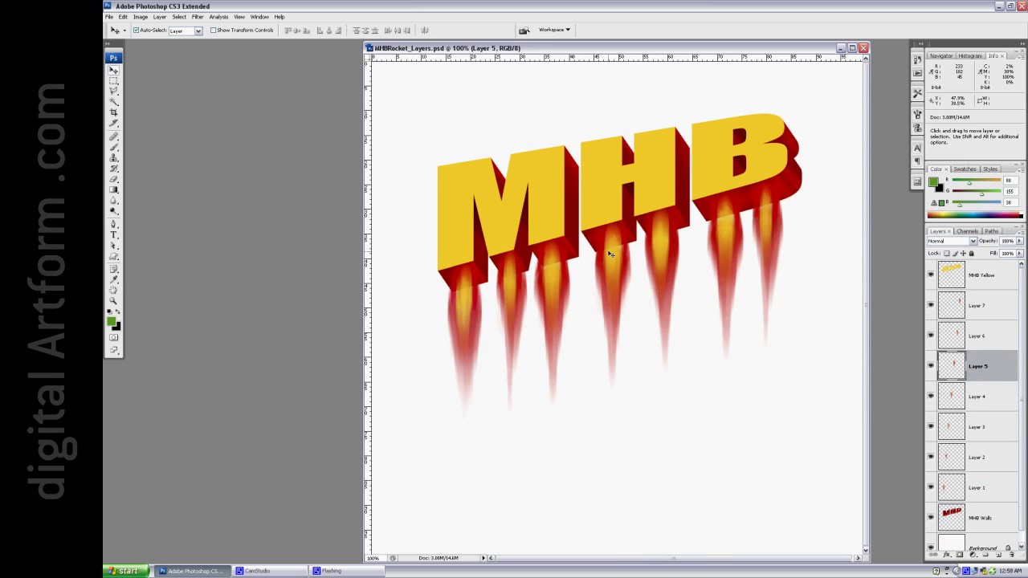
drag(612, 268, 715, 452)
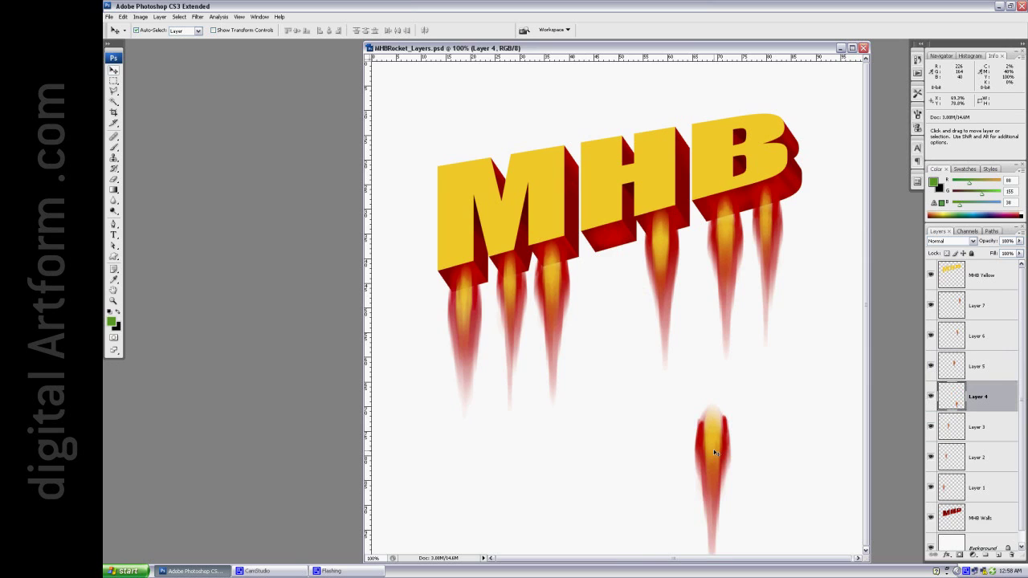
key(ctrl+z)
Step: Test-move the B's left flame and undo it, then drag a copy of the M's left flame toward the H
click(730, 243)
drag(729, 243, 670, 402)
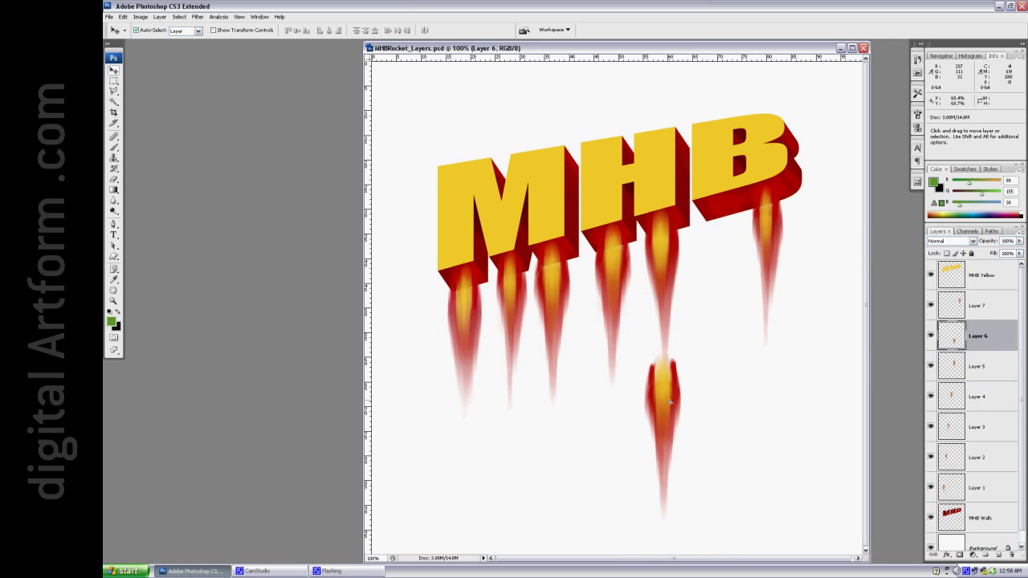
key(ctrl+z)
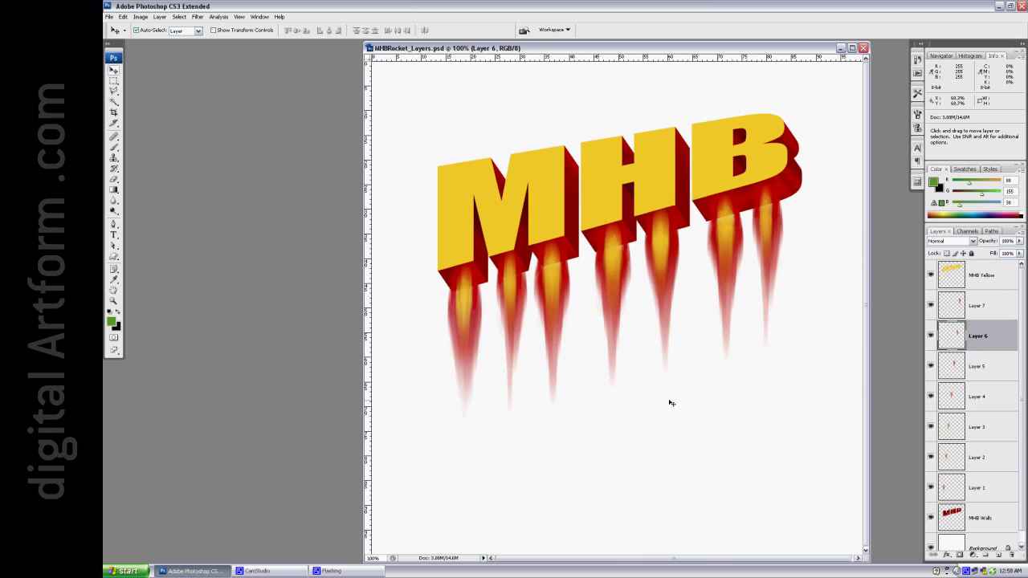
click(464, 313)
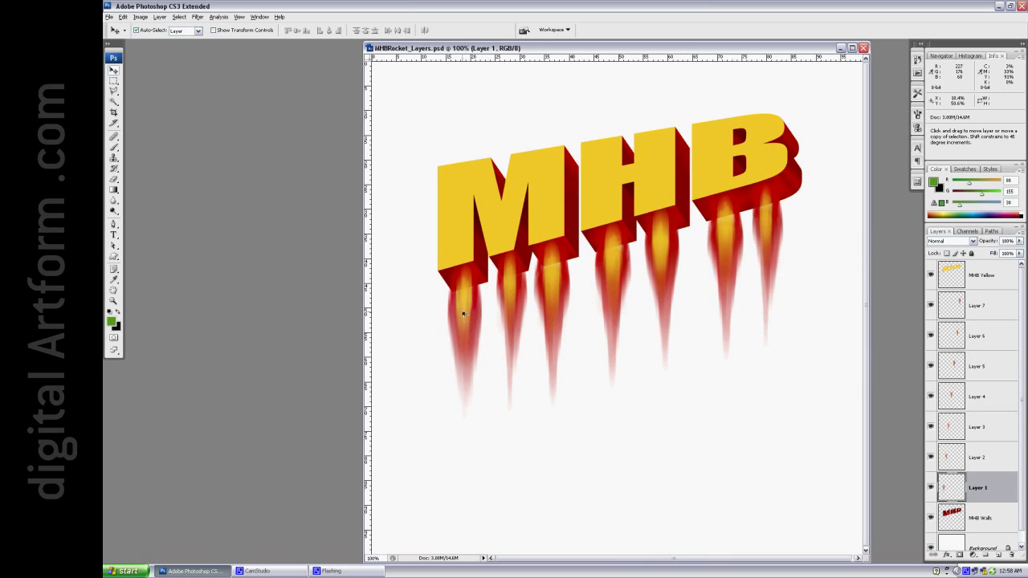
drag(464, 313, 567, 291)
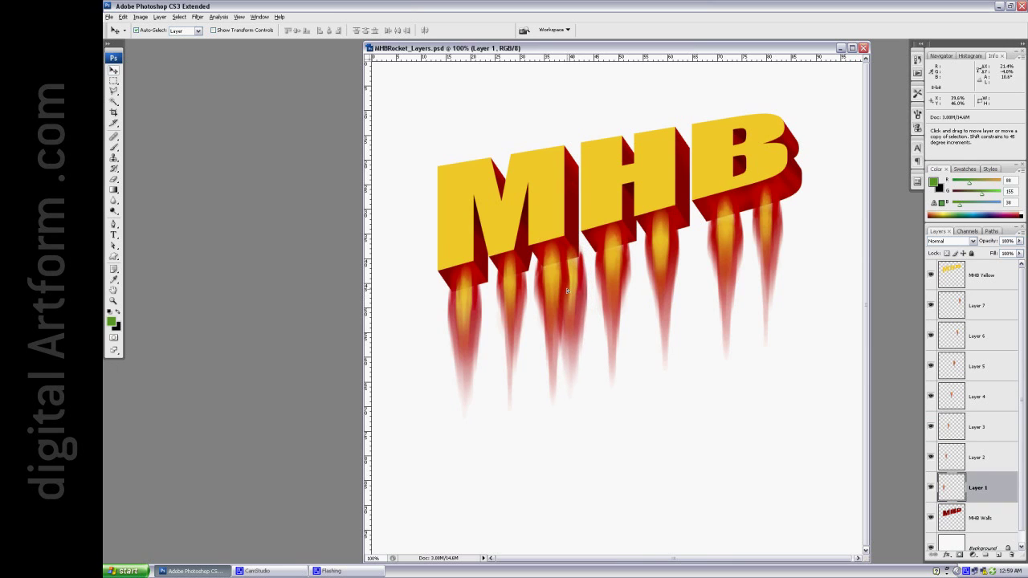
Step: Remove the duplicated flame and set Layer 1's blend mode to Screen
key(ctrl+j)
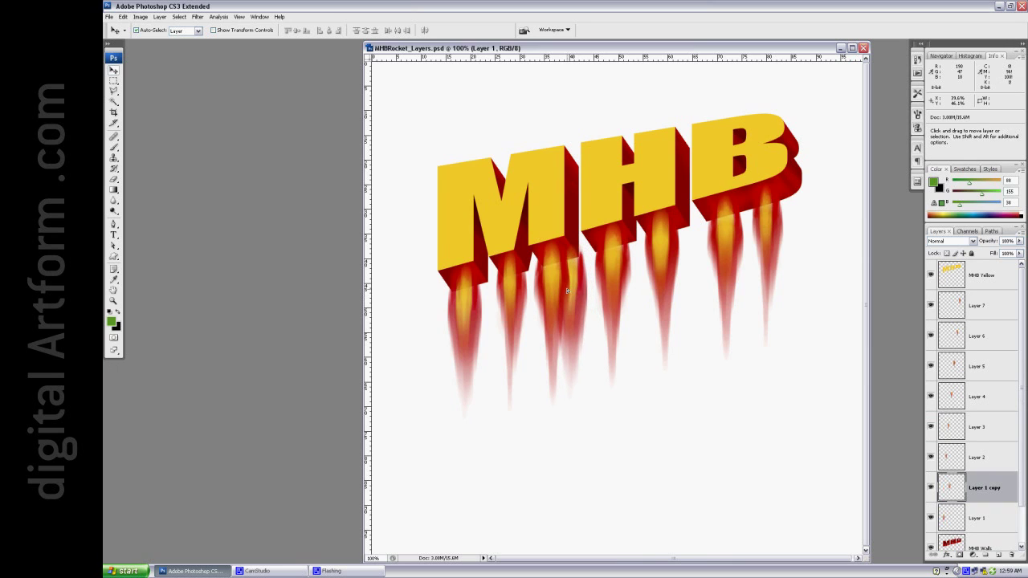
key(ctrl+z)
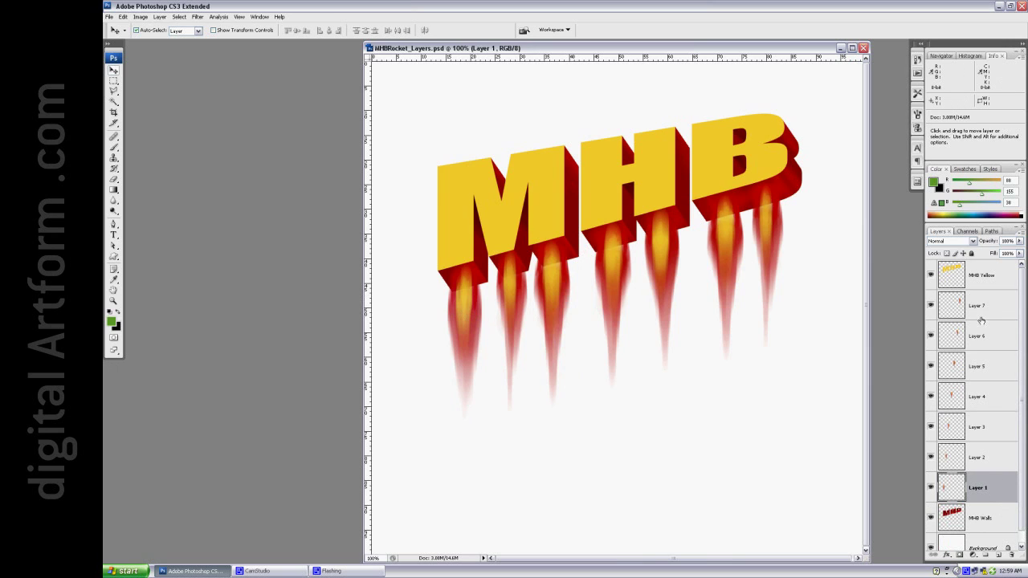
click(973, 242)
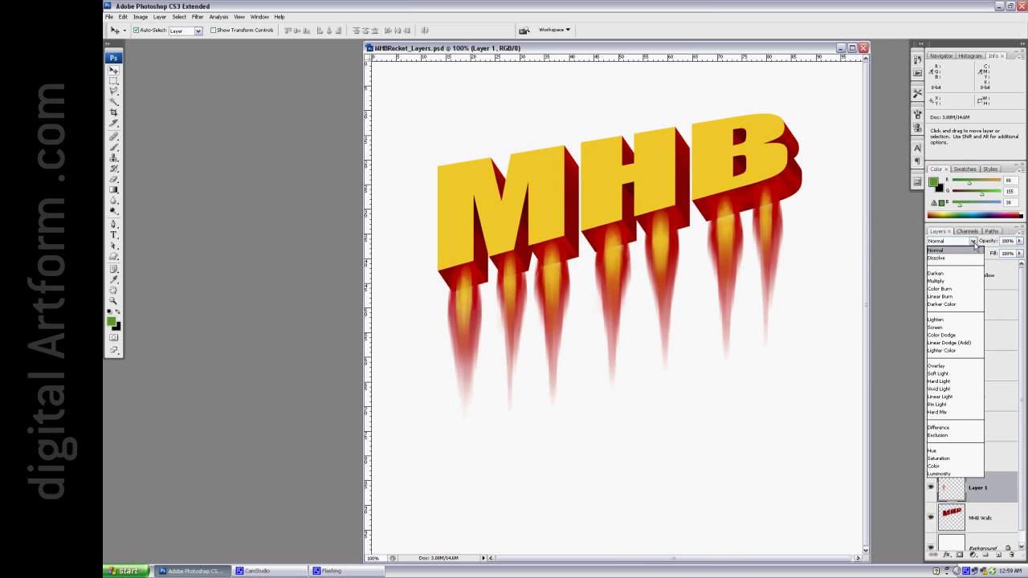
click(941, 327)
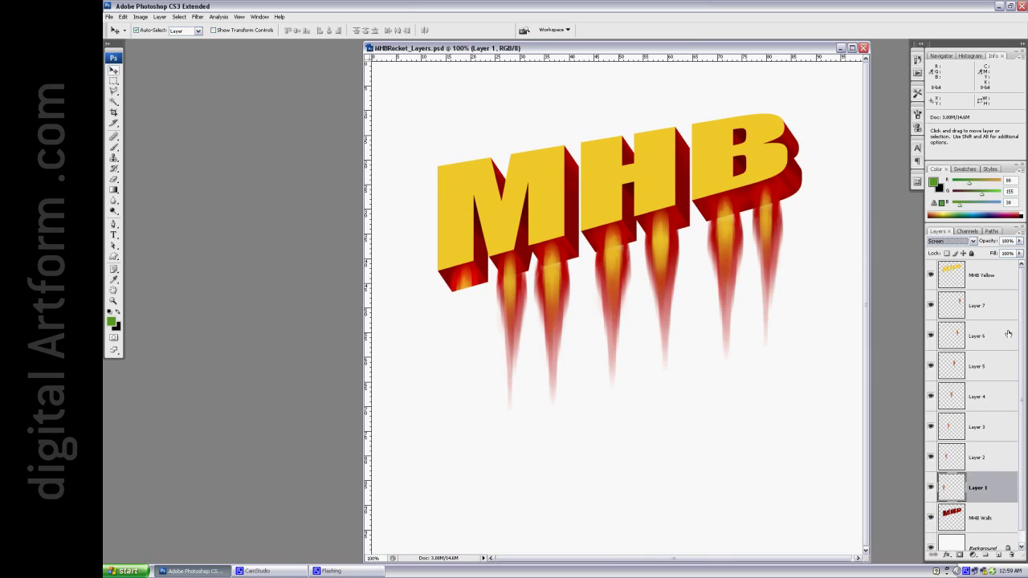
drag(1023, 326, 1024, 338)
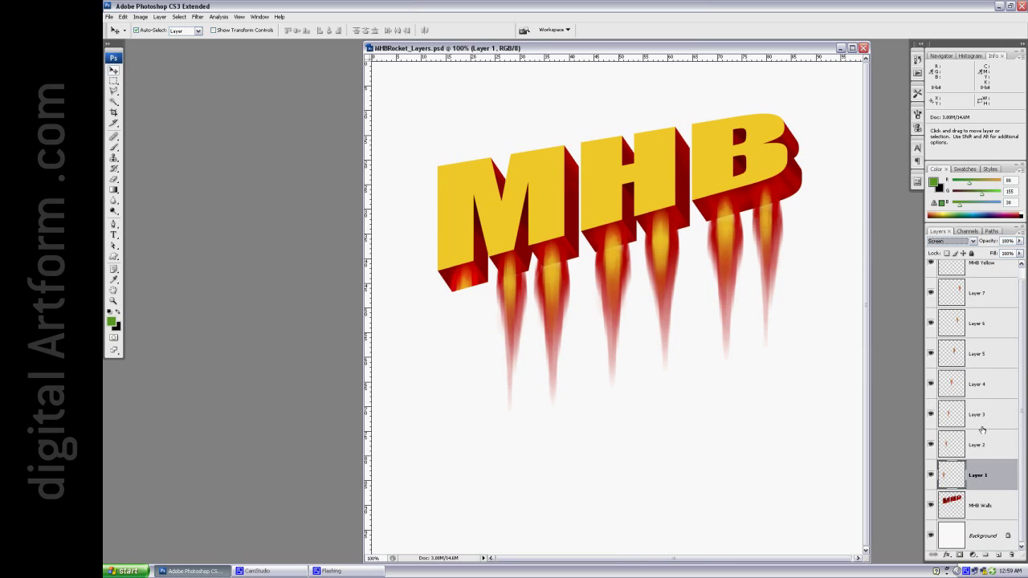
Step: Fill the Background layer with black, then select Layer 2
click(955, 532)
drag(956, 533, 955, 529)
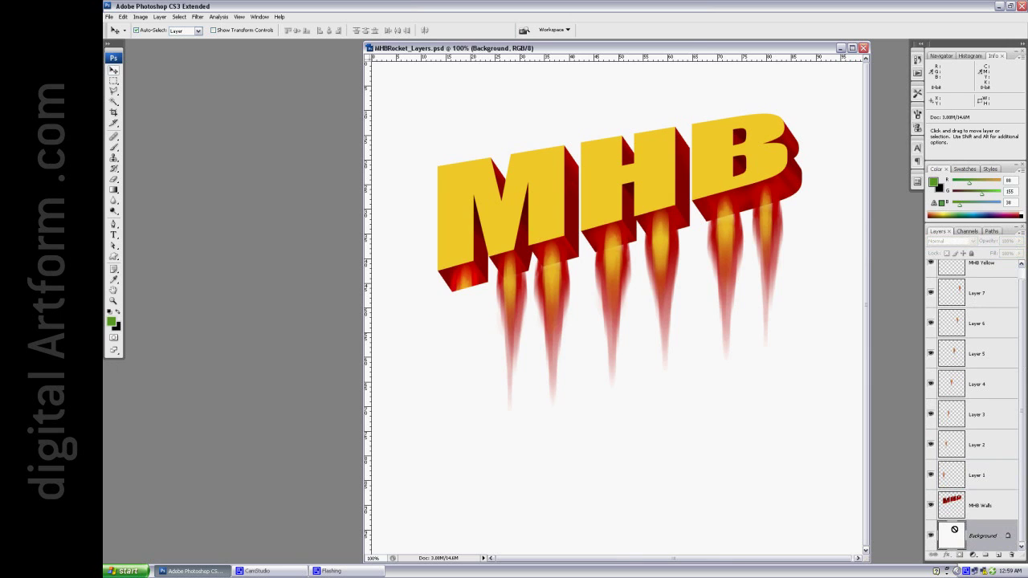
key(ctrl+BackSpace)
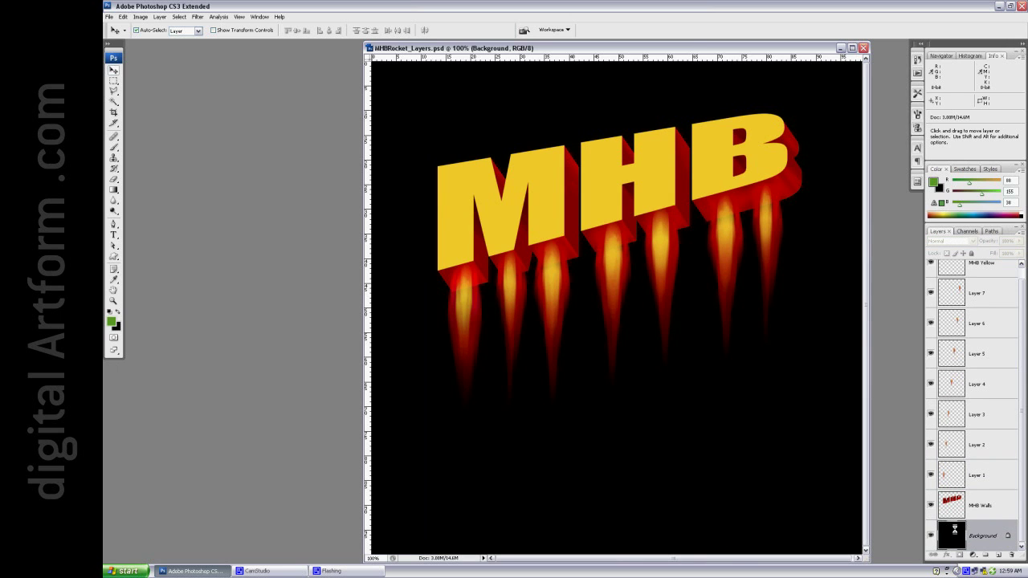
click(991, 477)
click(990, 441)
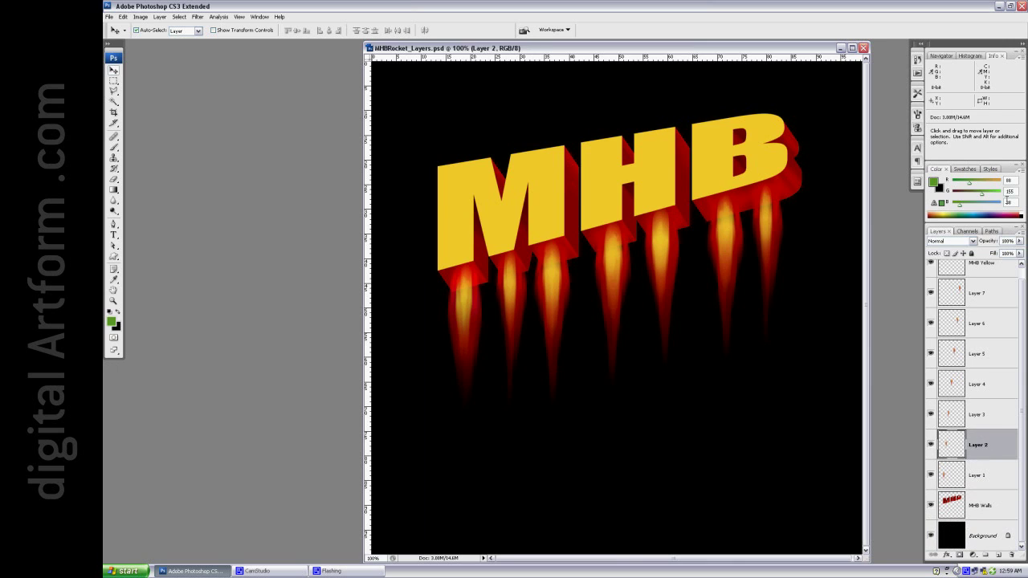
Step: Set Layers 2, 3 and 4 to Screen blending
click(973, 241)
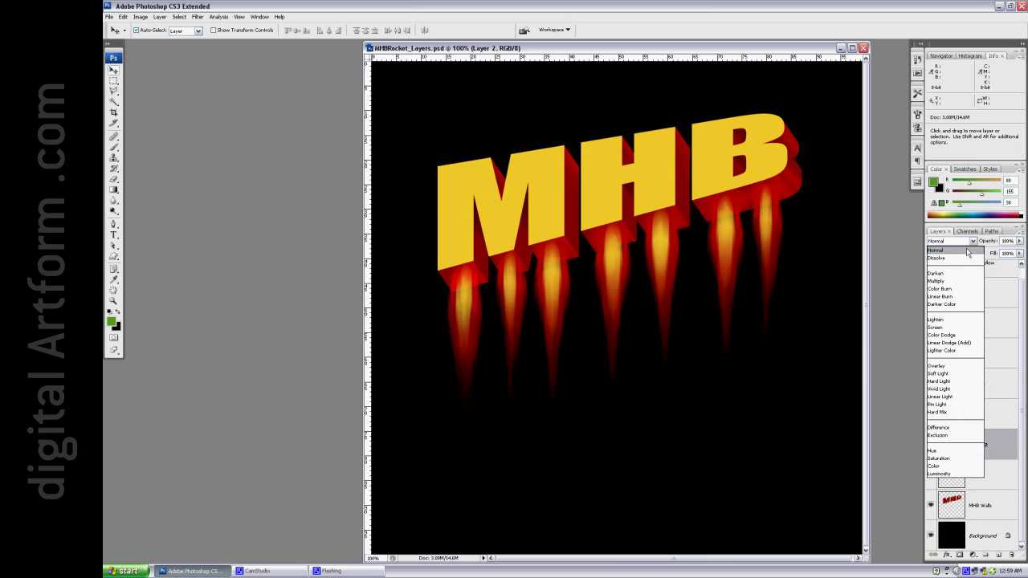
click(939, 327)
click(994, 419)
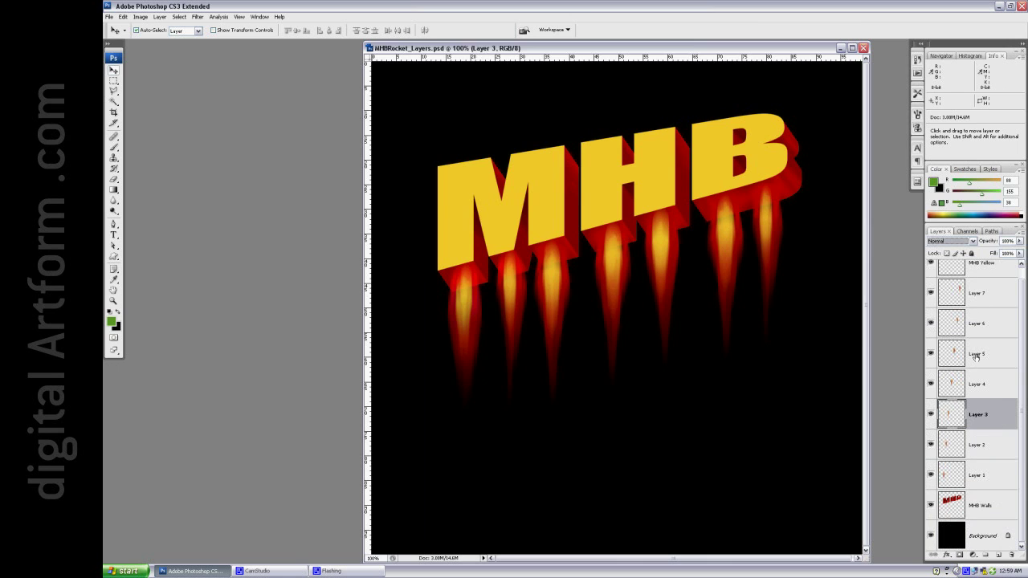
click(974, 241)
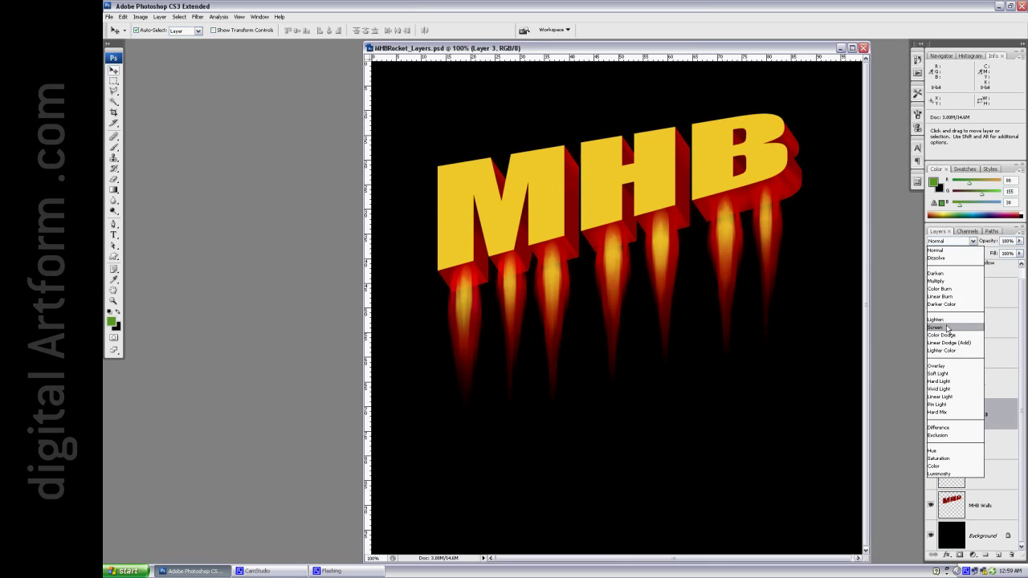
click(950, 327)
click(997, 389)
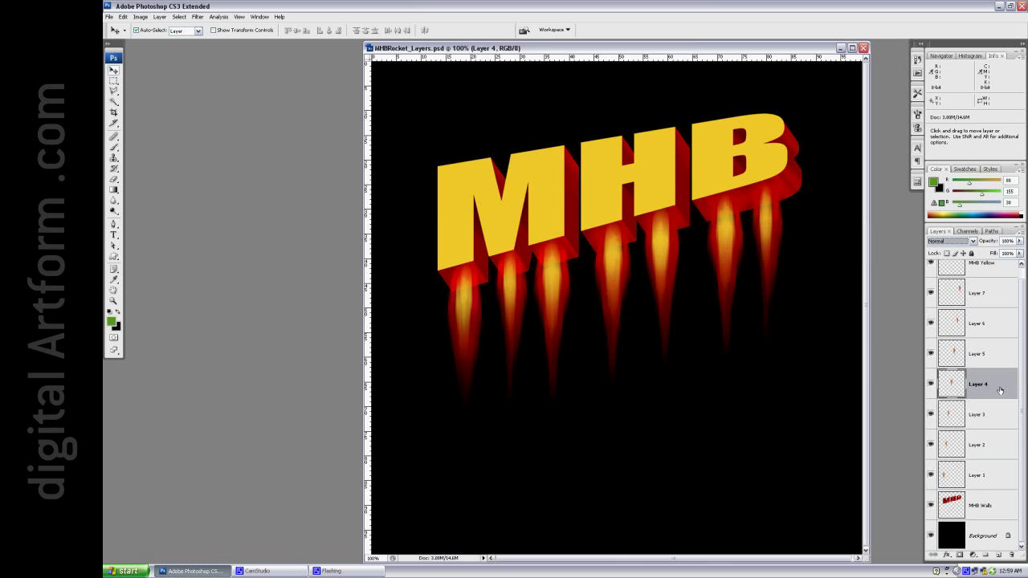
click(974, 241)
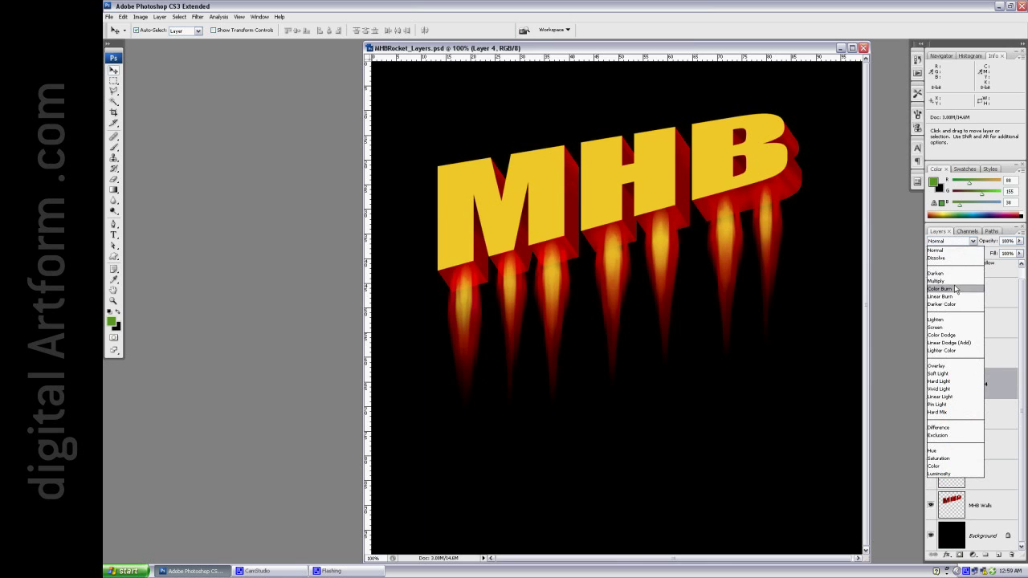
click(949, 328)
Step: Set Layers 5, 6 and 7 to Screen blending
click(978, 345)
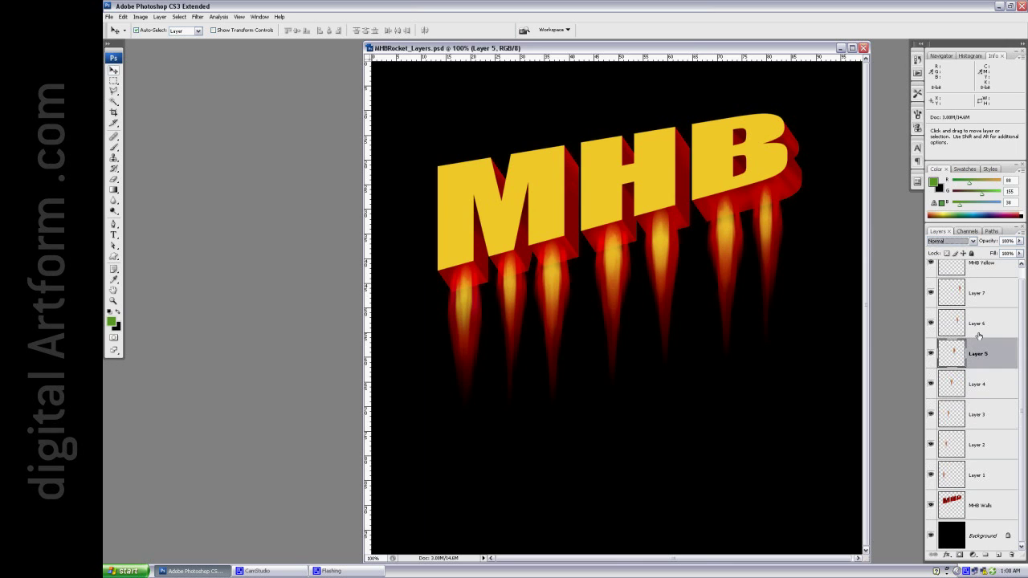
click(973, 241)
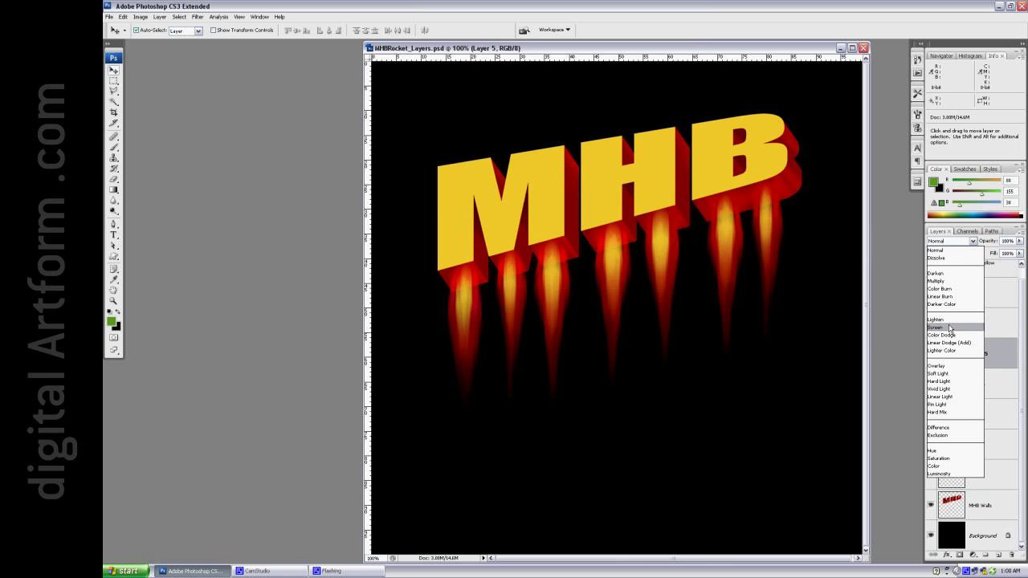
click(952, 328)
click(989, 327)
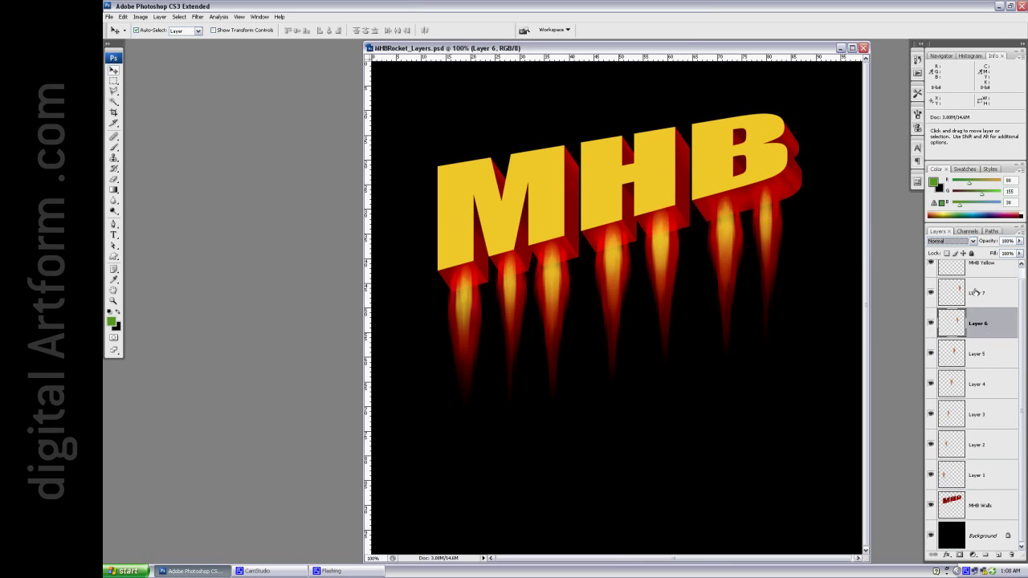
click(974, 241)
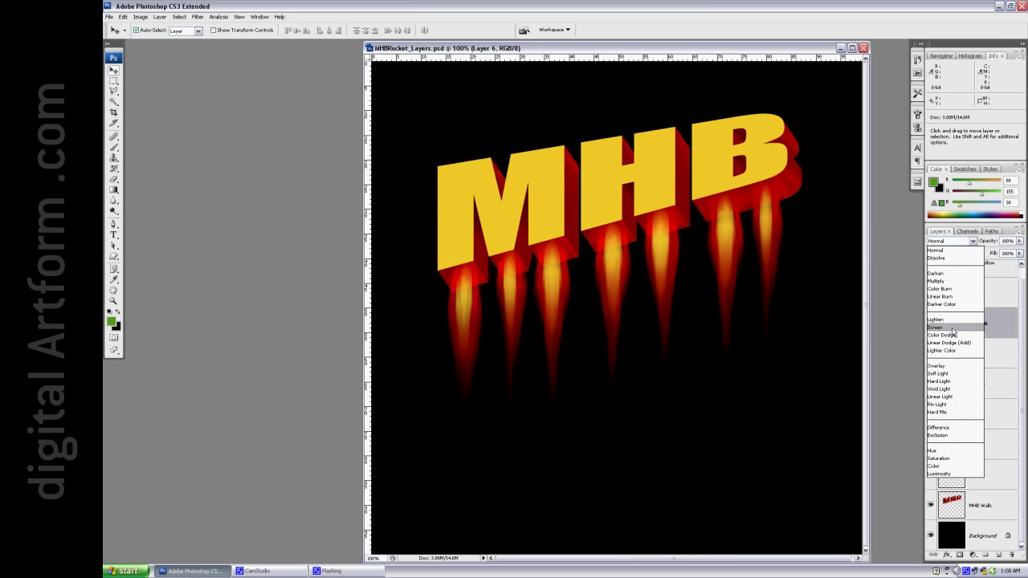
click(977, 324)
click(997, 294)
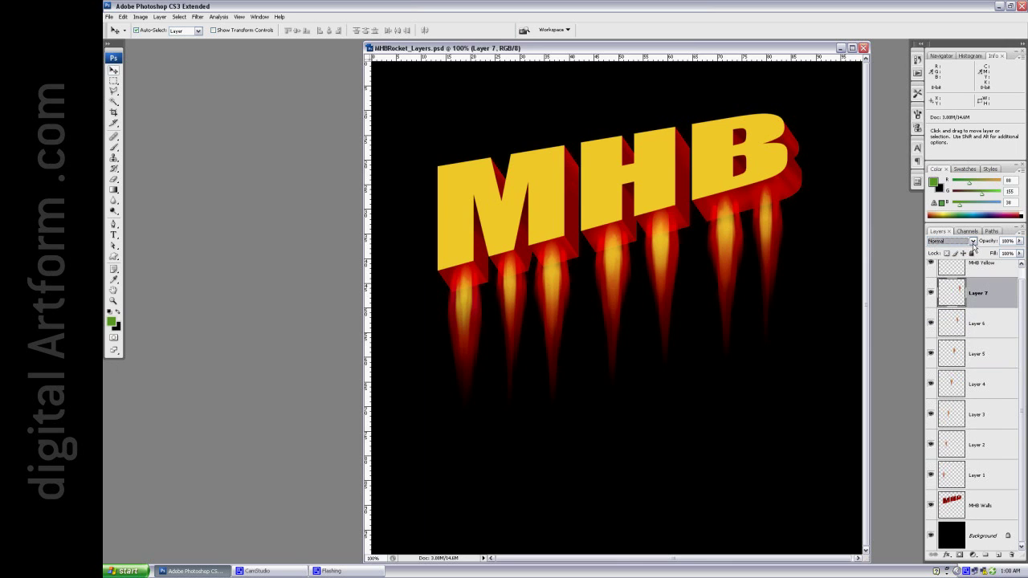
click(974, 241)
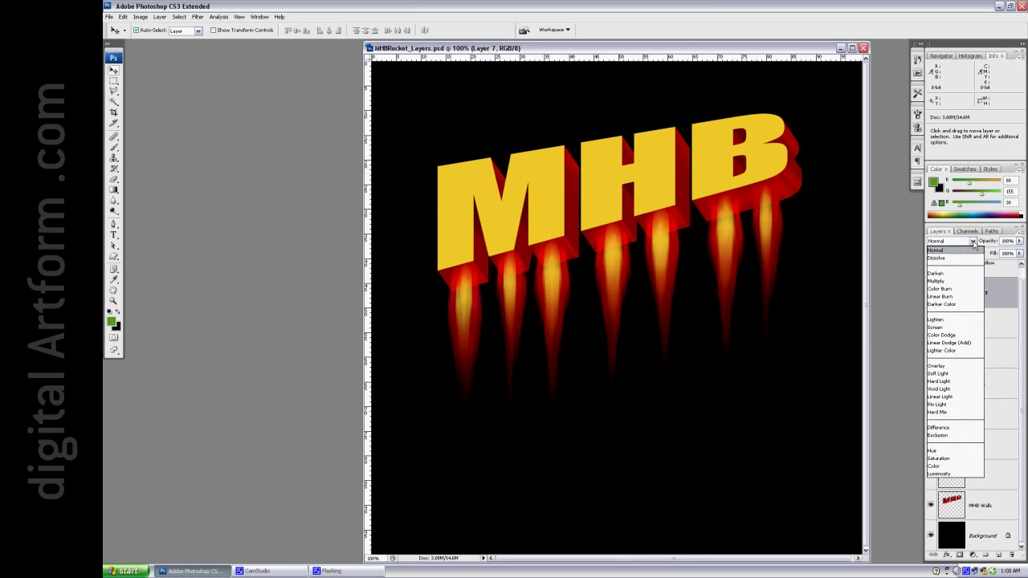
click(947, 329)
Step: Duplicate the M's left flame rightward, nudge Layer 5's flame, and add another offset flame copy
click(464, 300)
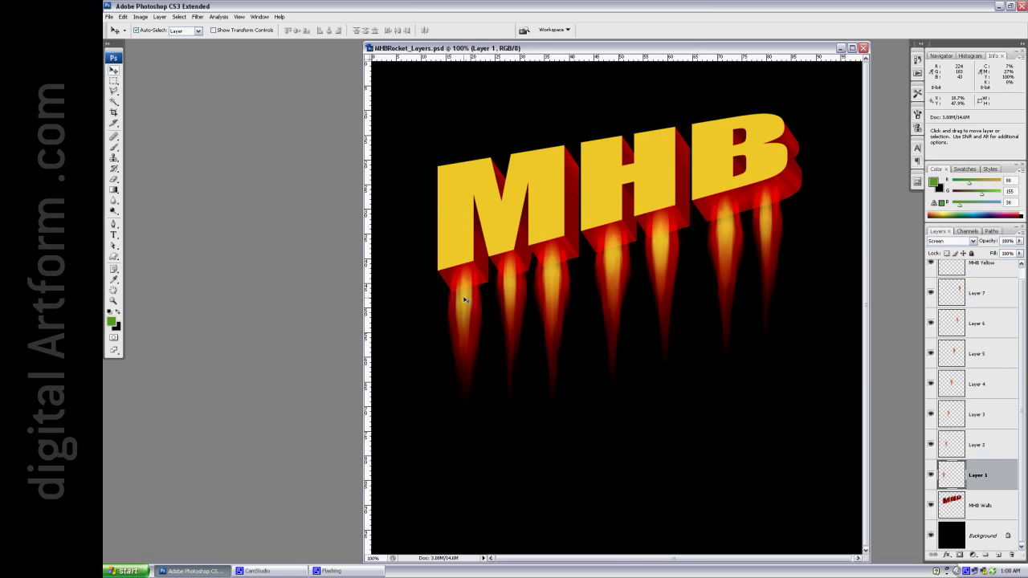
drag(465, 299, 603, 278)
drag(659, 260, 737, 235)
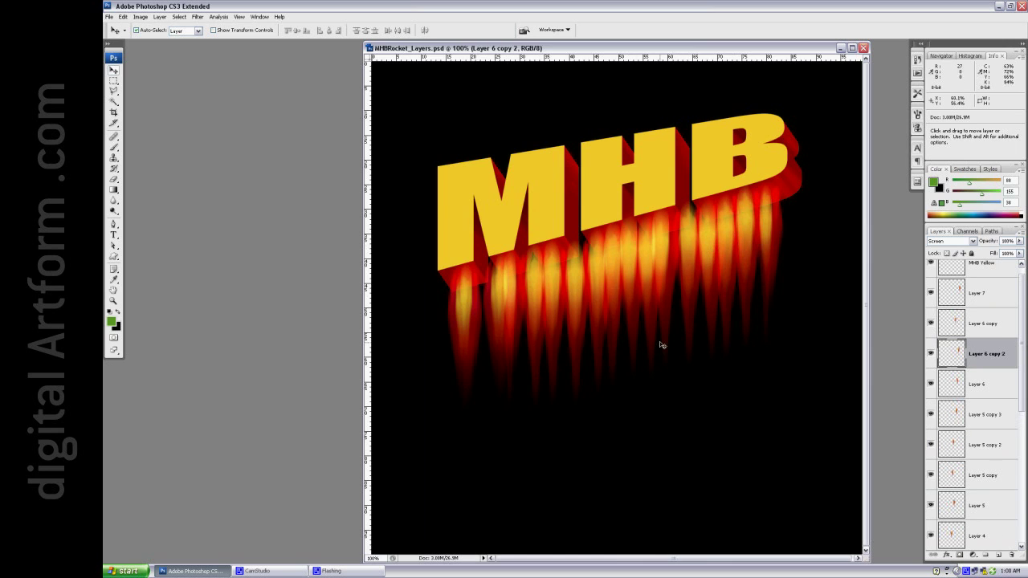
drag(470, 289, 484, 299)
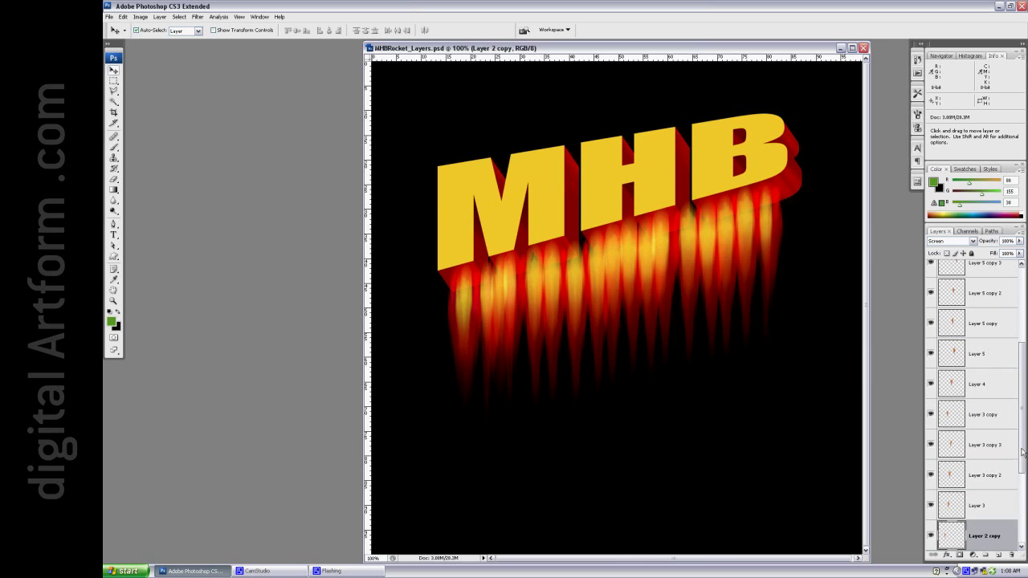
scroll(1015, 527, down, 5)
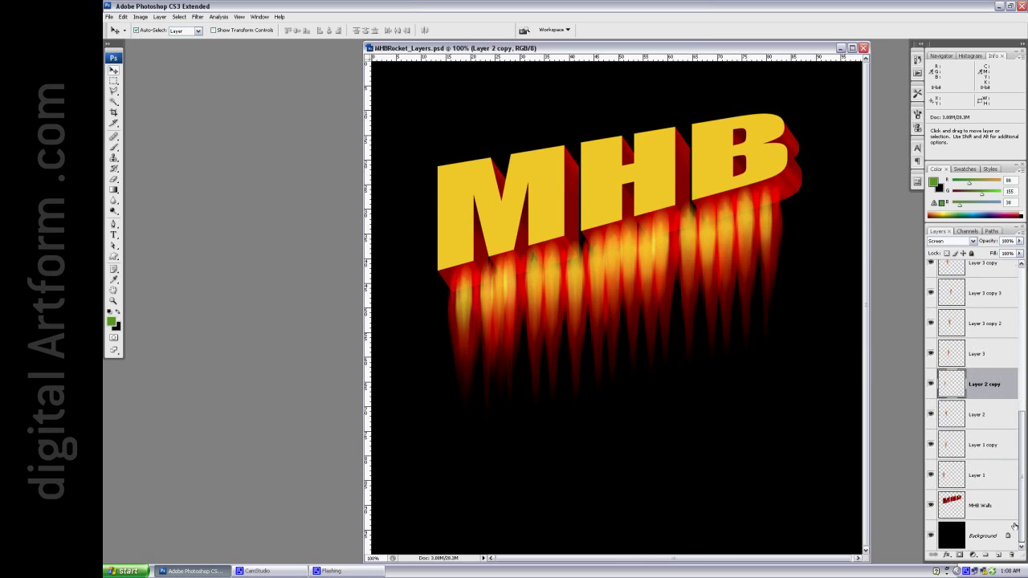
click(951, 535)
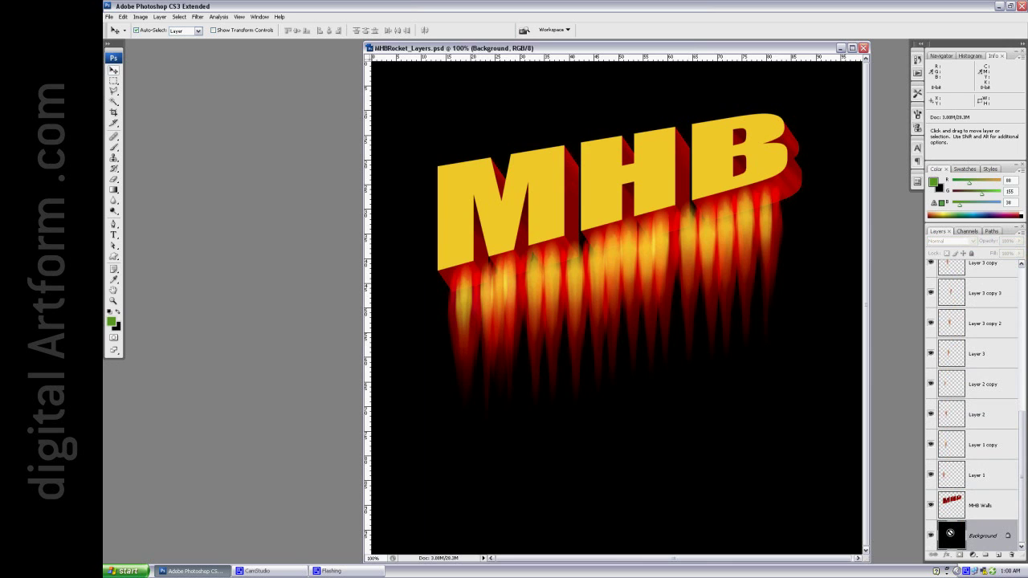
key(ctrl+i)
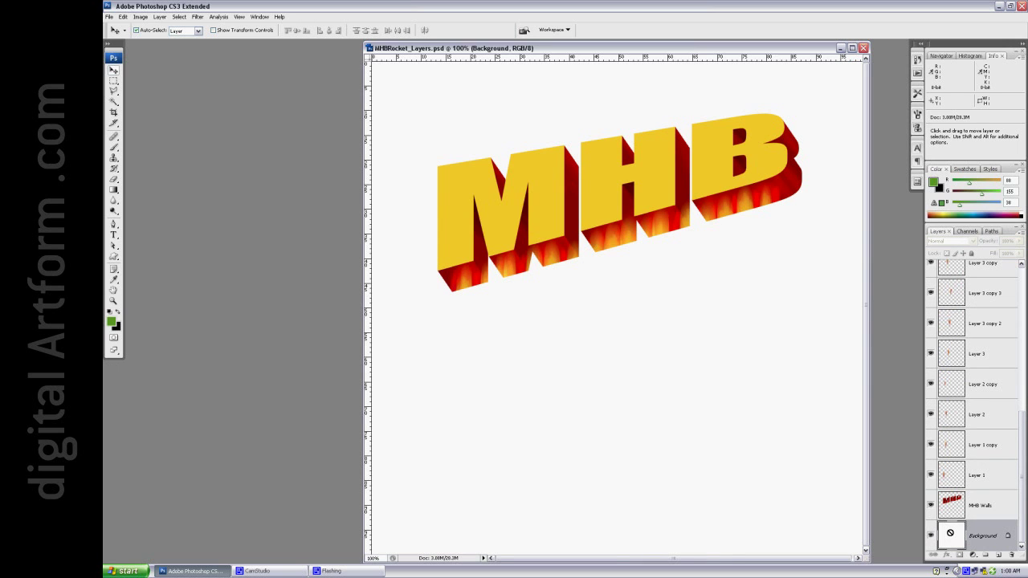
key(ctrl+i)
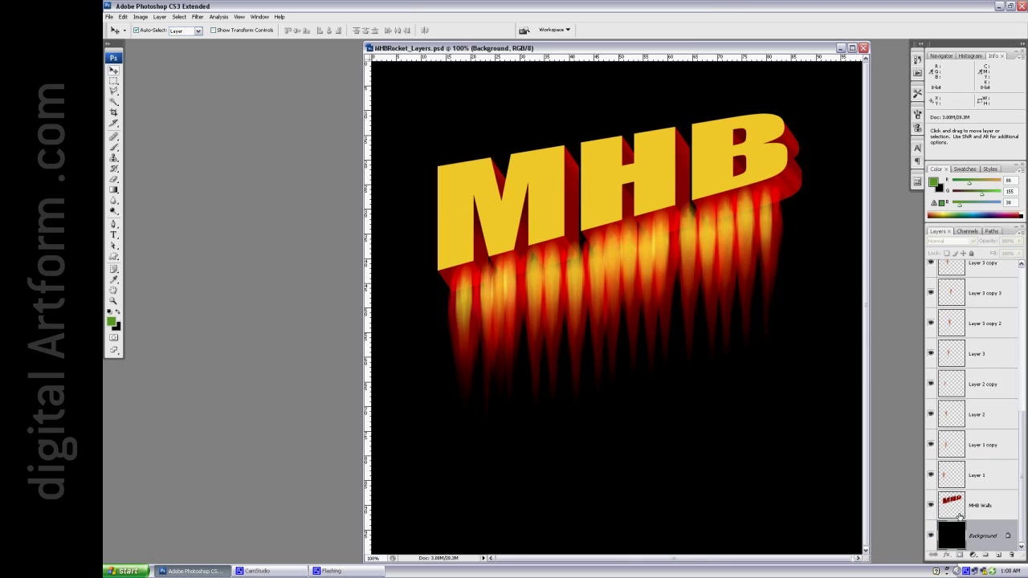
click(993, 477)
drag(1023, 499, 1023, 352)
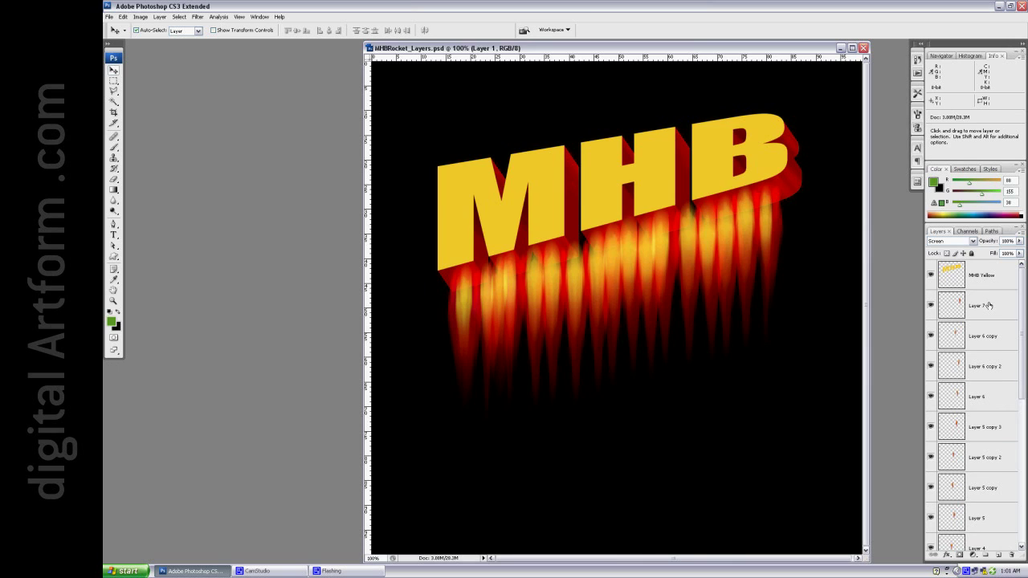
Step: Select Layer 1 through Layer 7, group them as Group 1, then select Background
key(shift)
shift+click(990, 305)
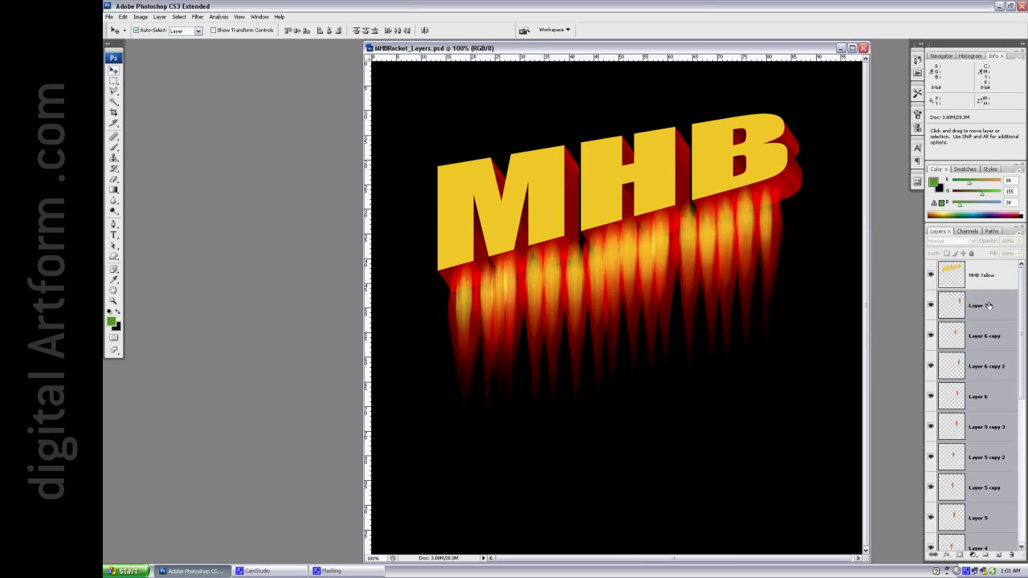
key(ctrl+g)
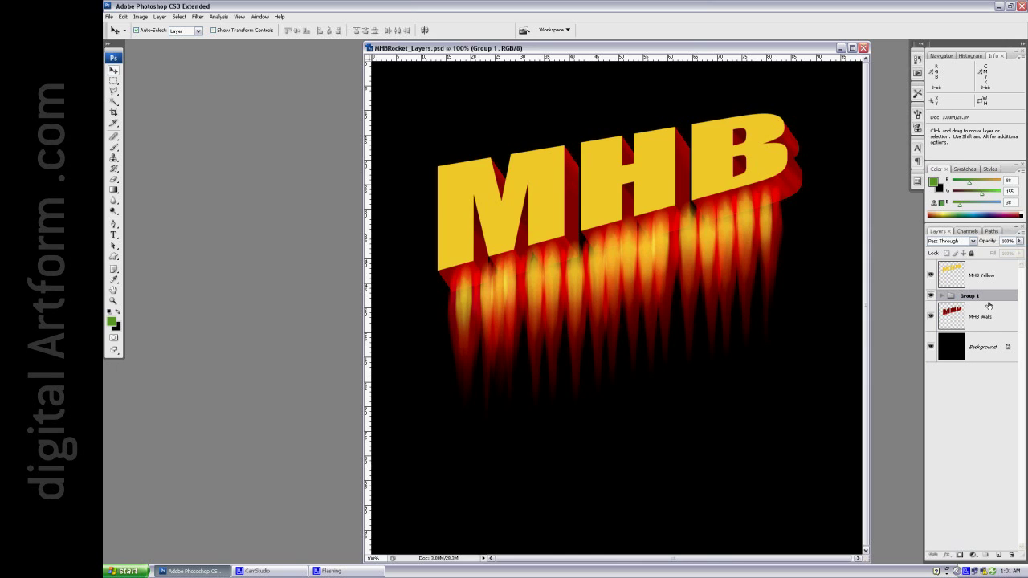
click(953, 349)
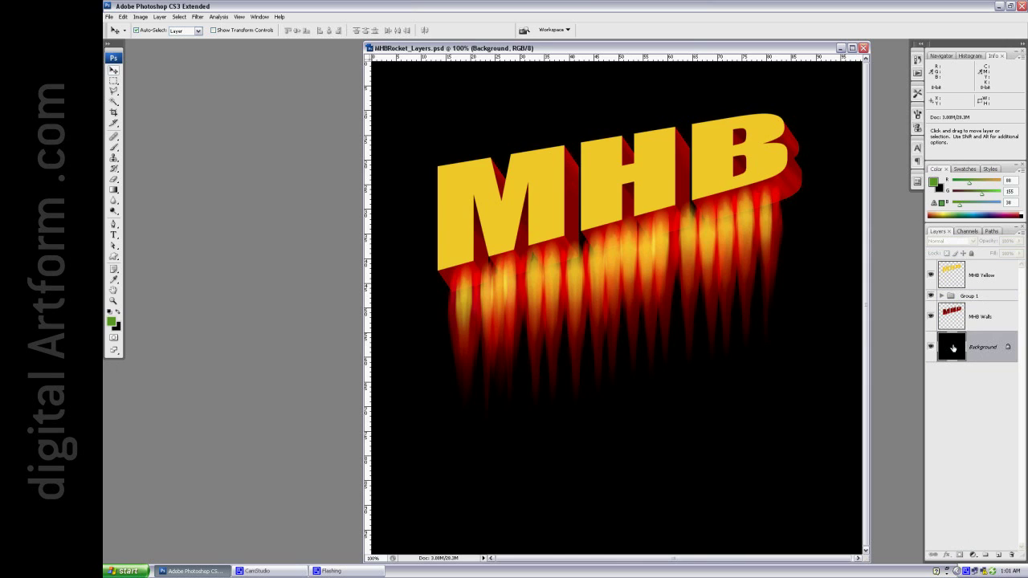
Step: Invert the Background to white and set Group 1's blend mode to Normal
key(ctrl+i)
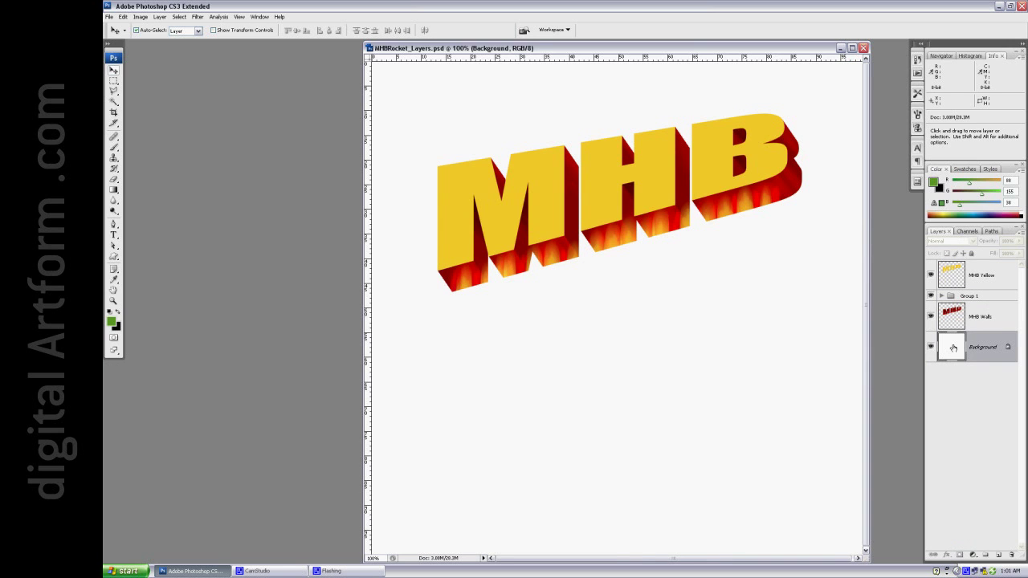
click(992, 296)
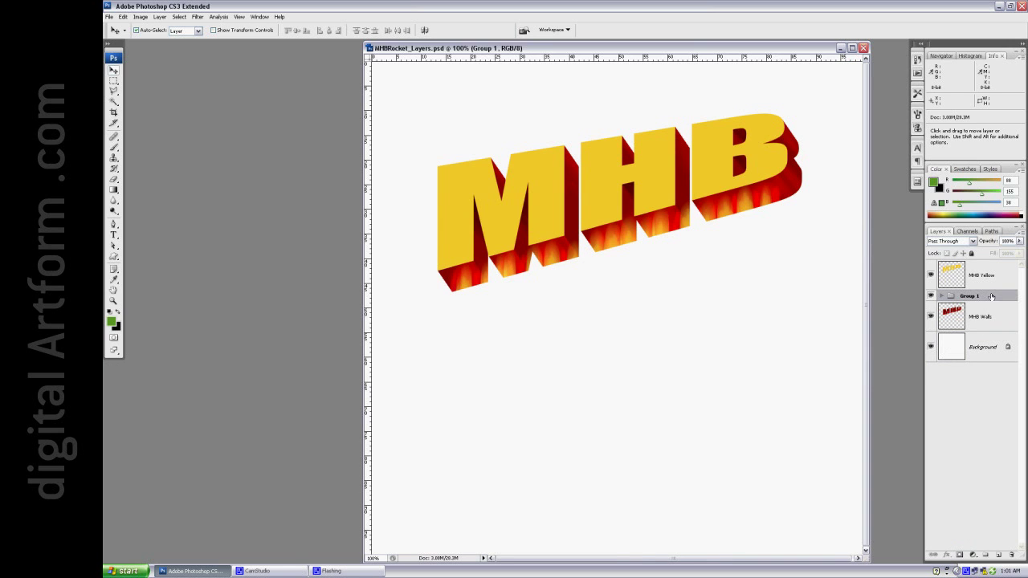
click(941, 296)
click(942, 295)
click(973, 242)
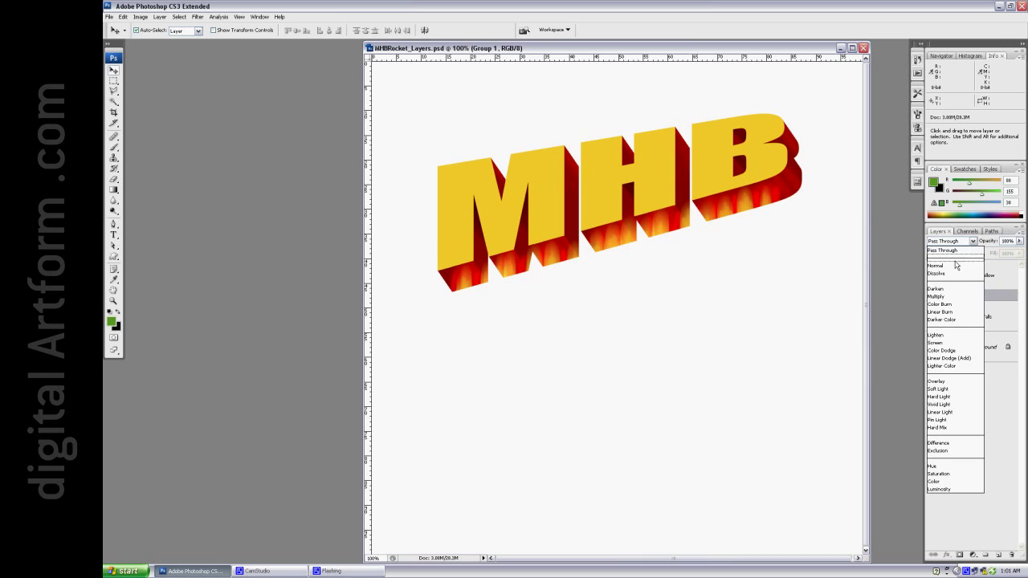
click(948, 266)
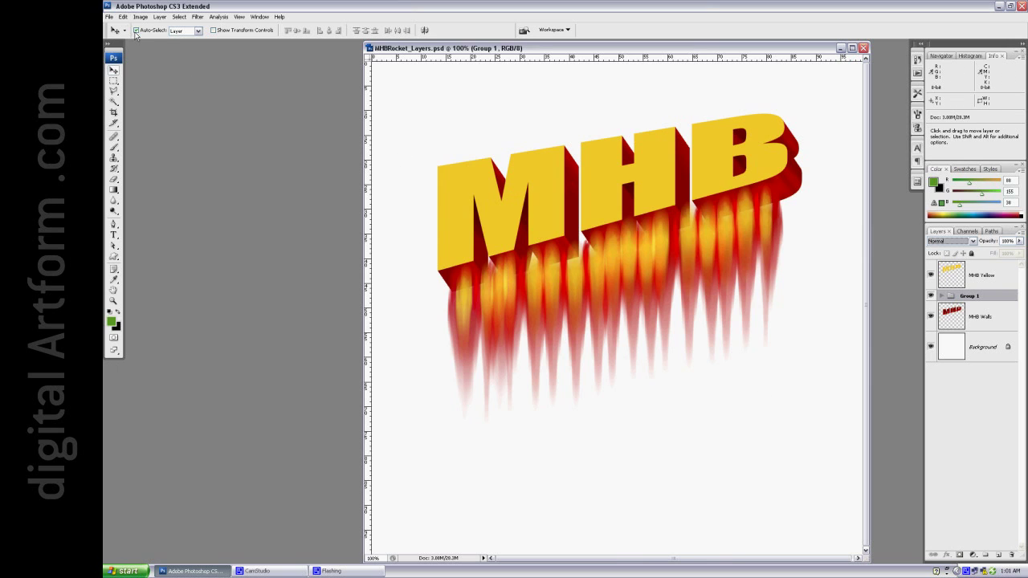
Step: Set Auto-Select to Group and duplicate the flame group, offset slightly down and right
click(197, 31)
click(177, 40)
click(551, 294)
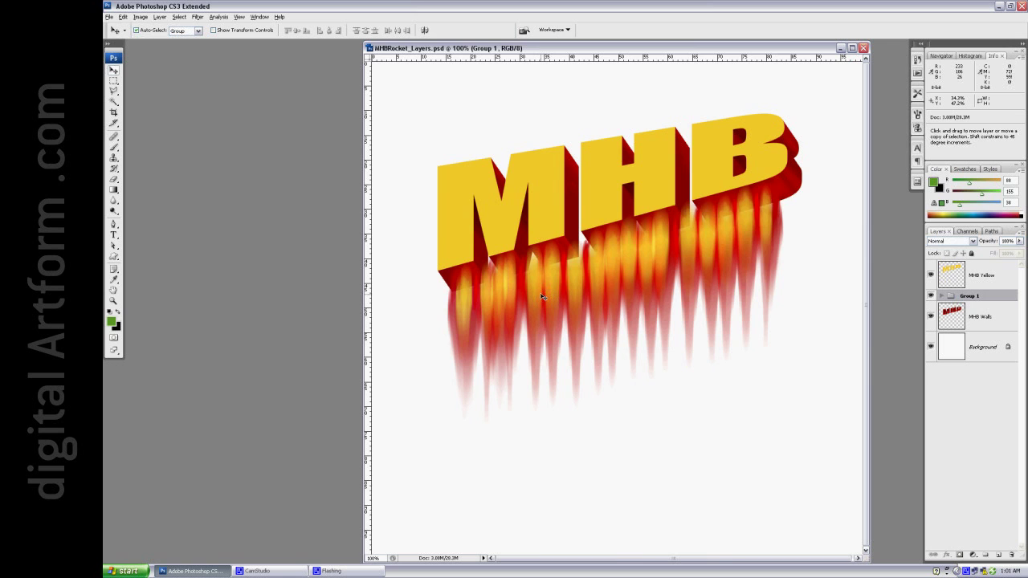
mouse_move(541, 293)
mouse_down()
mouse_move(606, 441)
mouse_move(547, 287)
mouse_up()
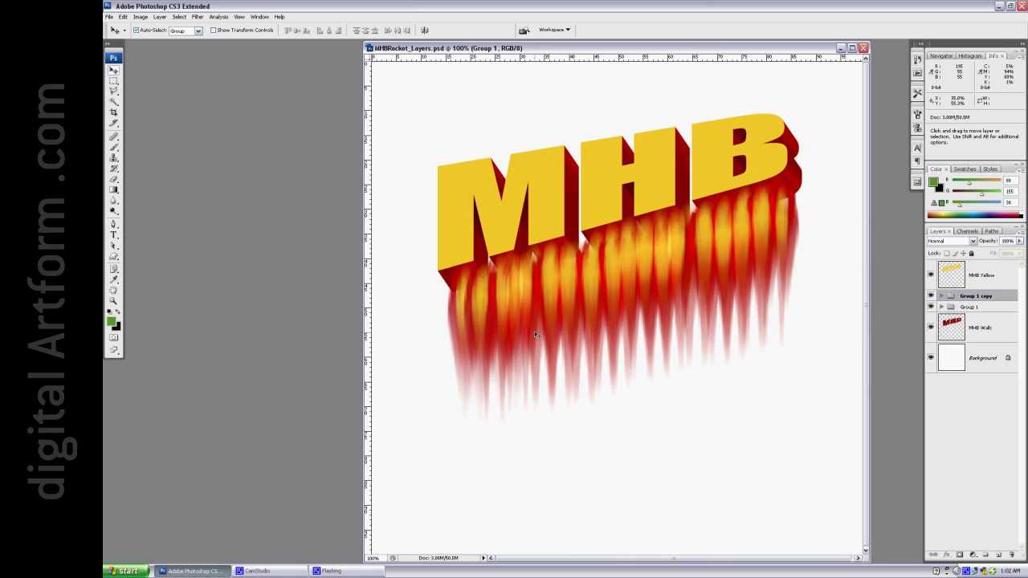
Step: Set Group 1 and Group 1 copy to Screen blending, then reselect Group 1
click(991, 309)
click(974, 241)
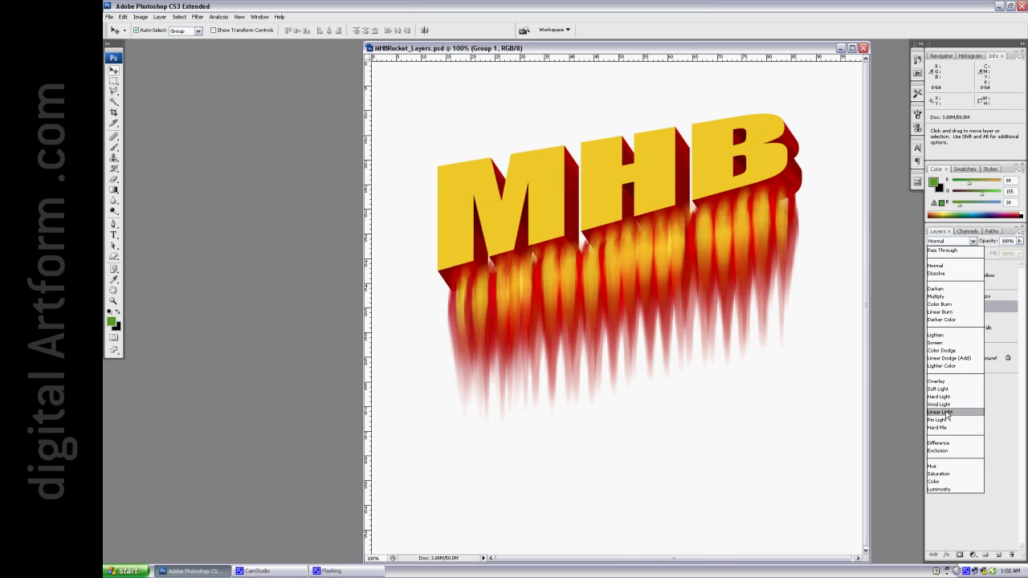
click(946, 344)
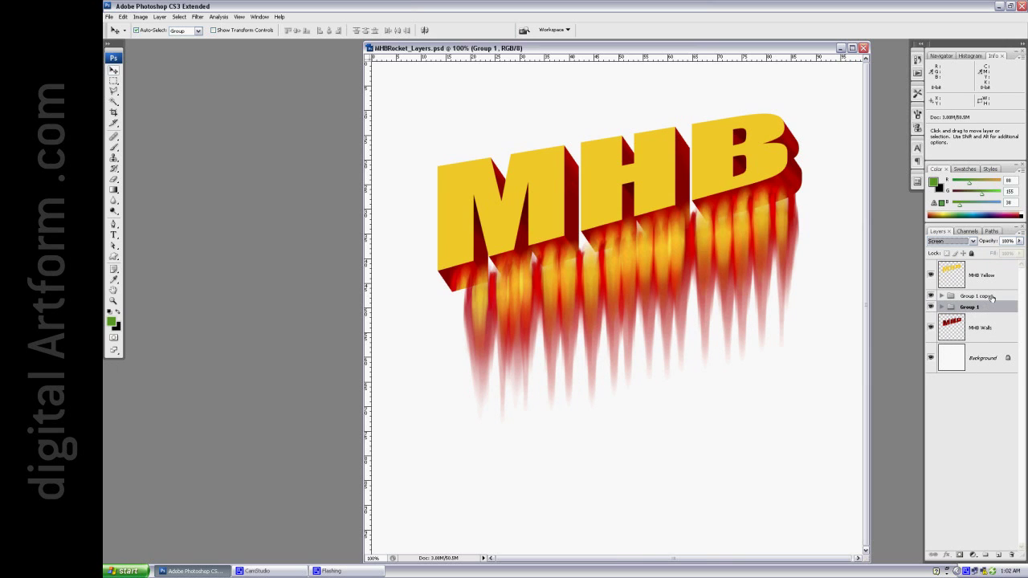
click(993, 297)
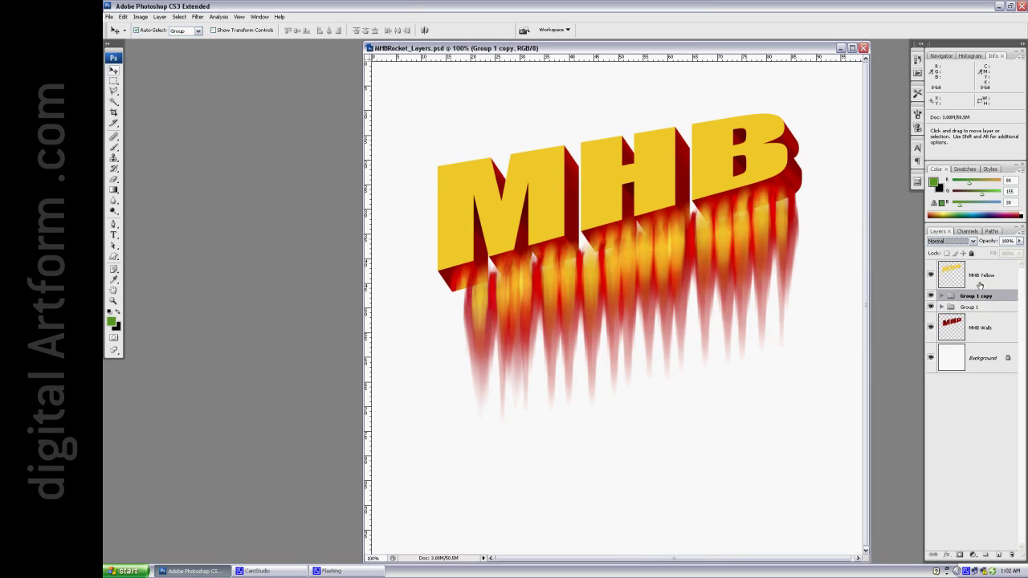
click(973, 241)
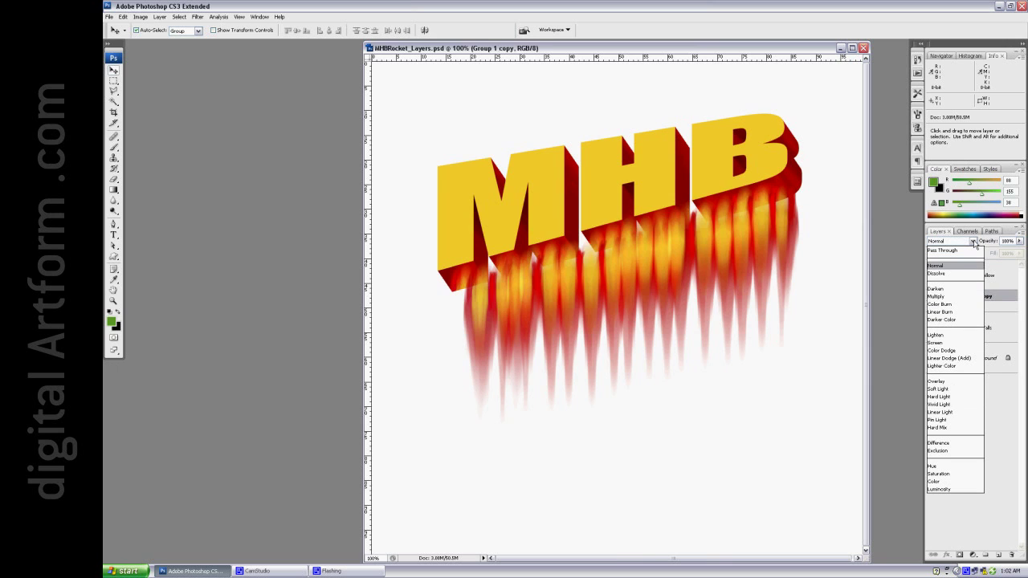
click(945, 344)
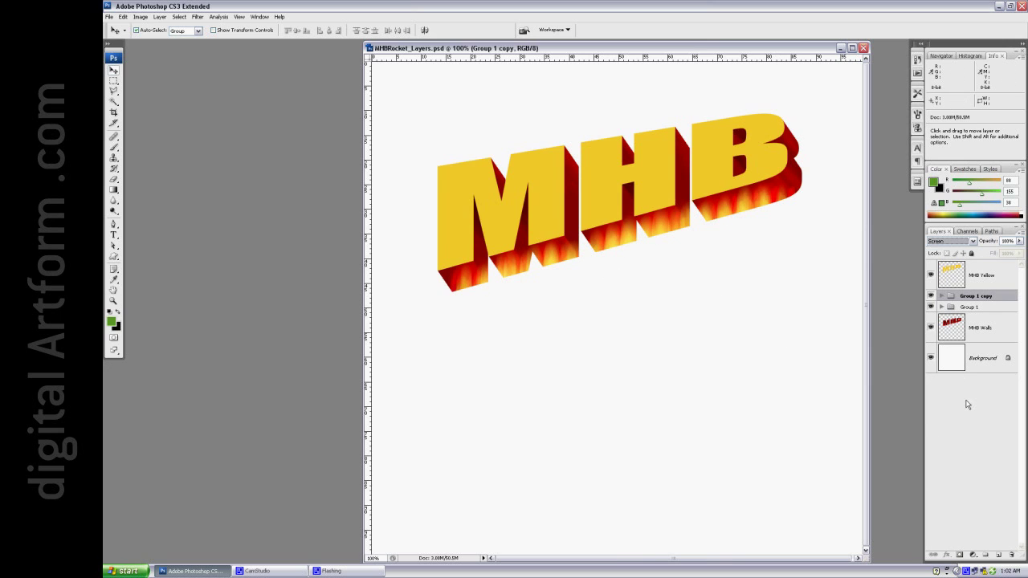
click(995, 308)
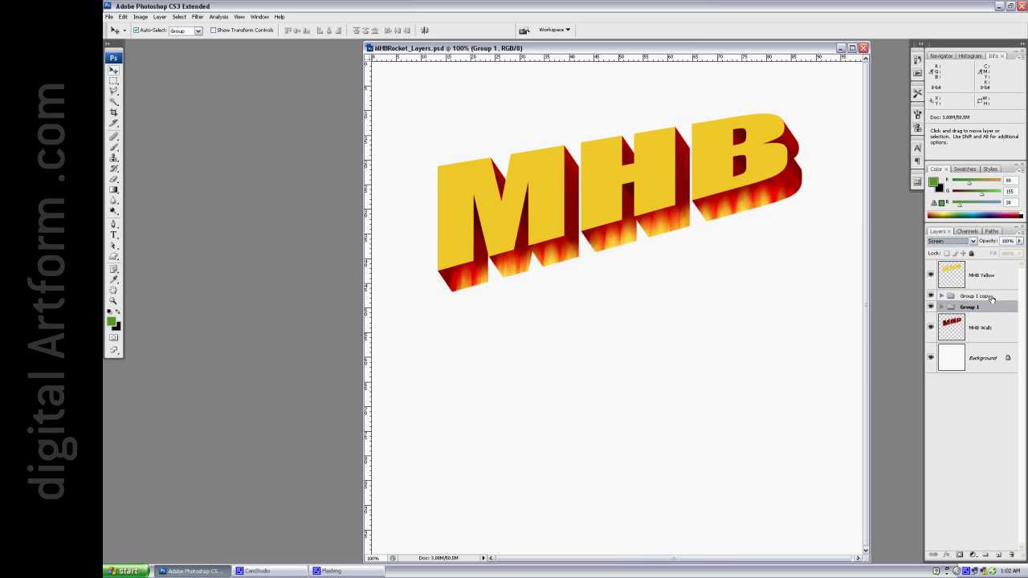
Step: Group Group 1 and Group 1 copy into Group 2 and set Group 2 to Normal blending
shift+click(993, 298)
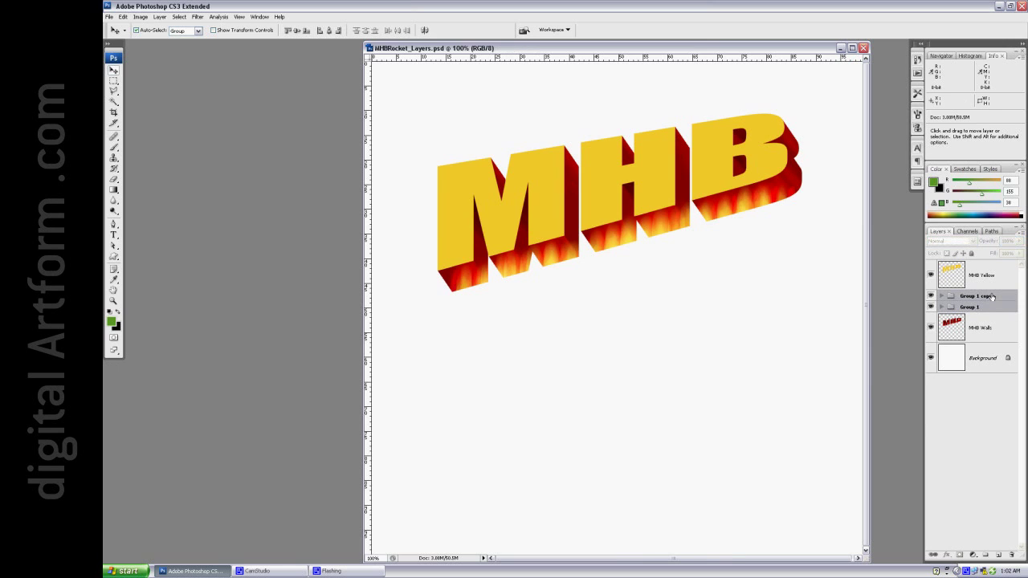
key(ctrl+g)
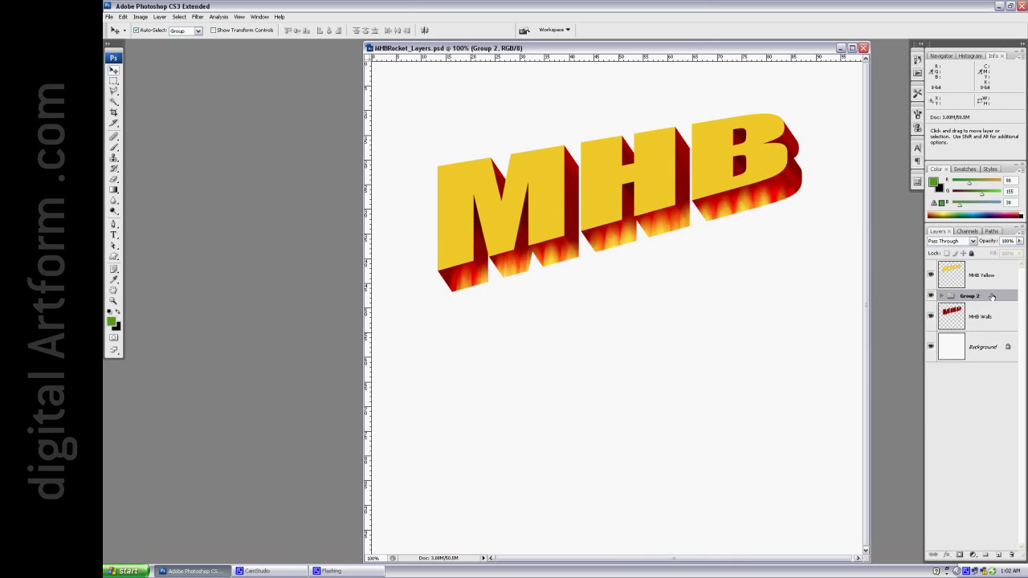
click(942, 297)
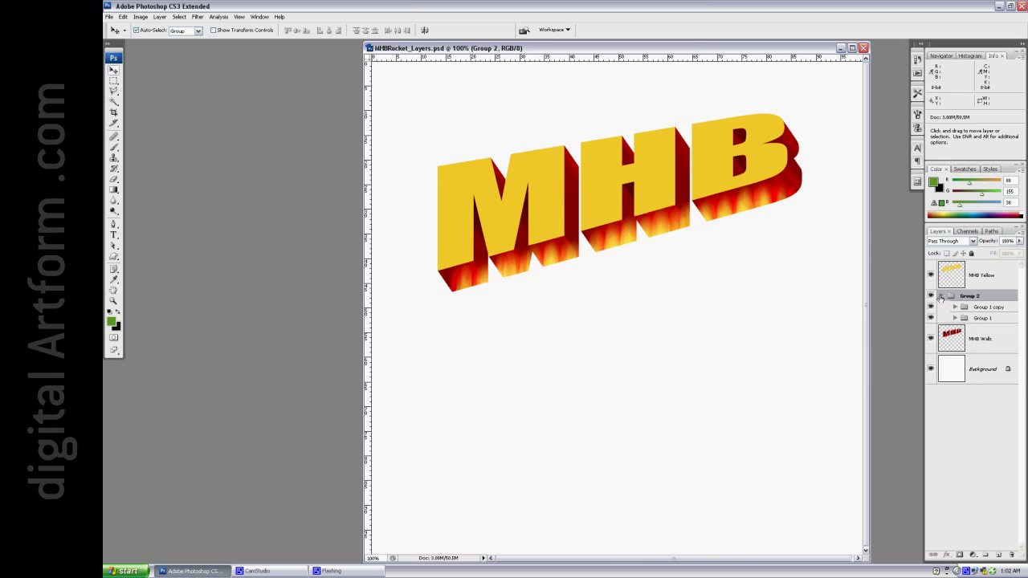
click(942, 296)
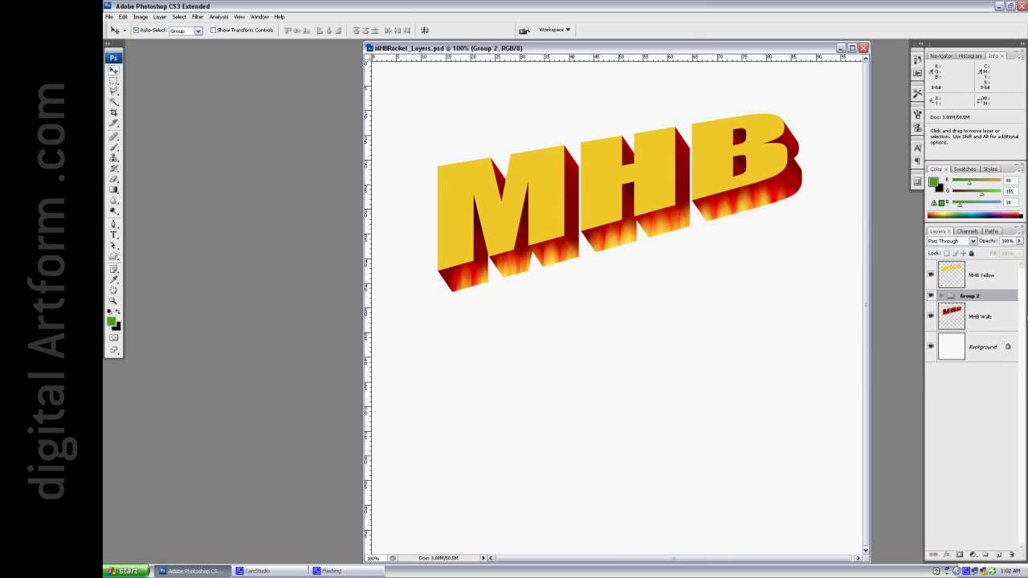
click(961, 243)
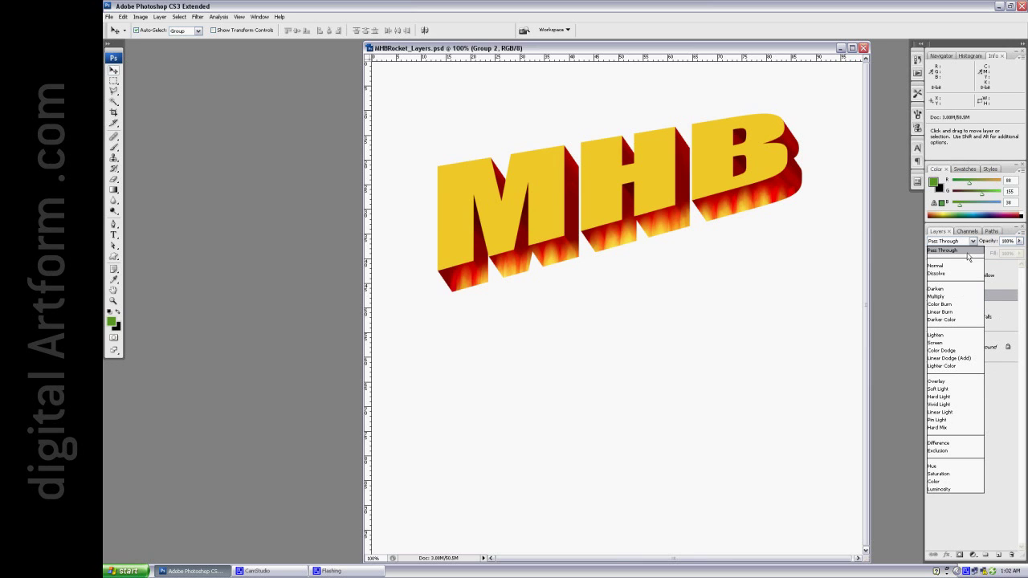
click(964, 267)
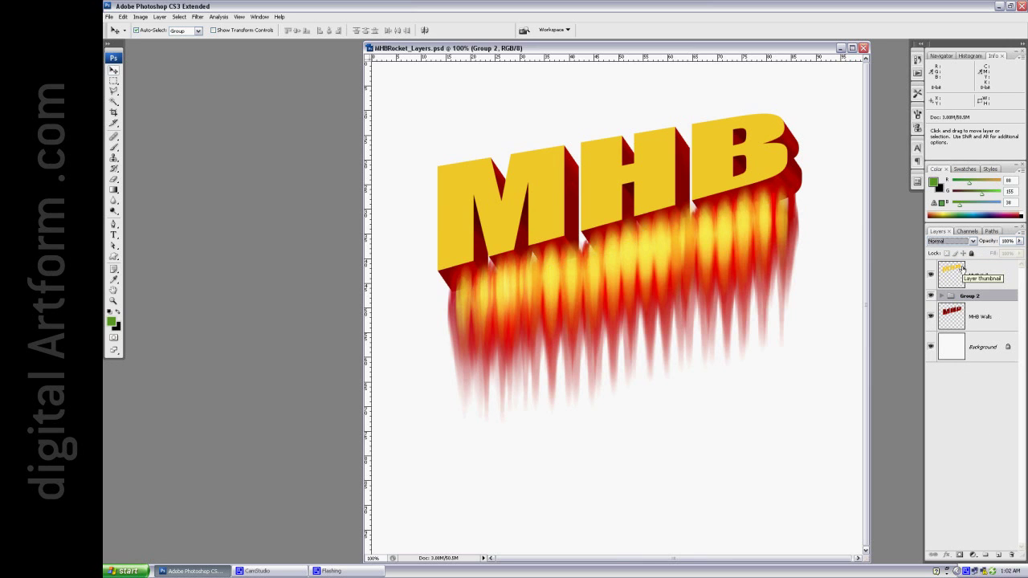